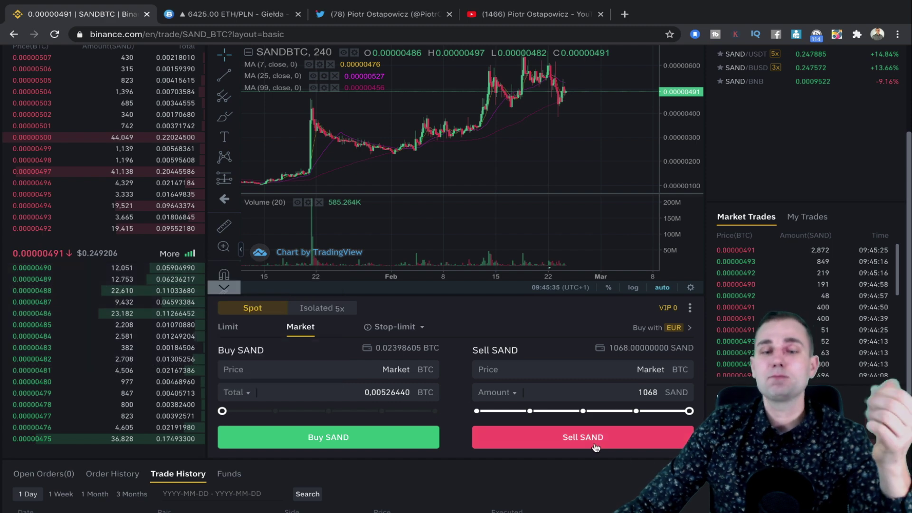
Sell 1068 SAND for BTC at the market price.
{"action": "left_click", "coordinate": [595, 446]}
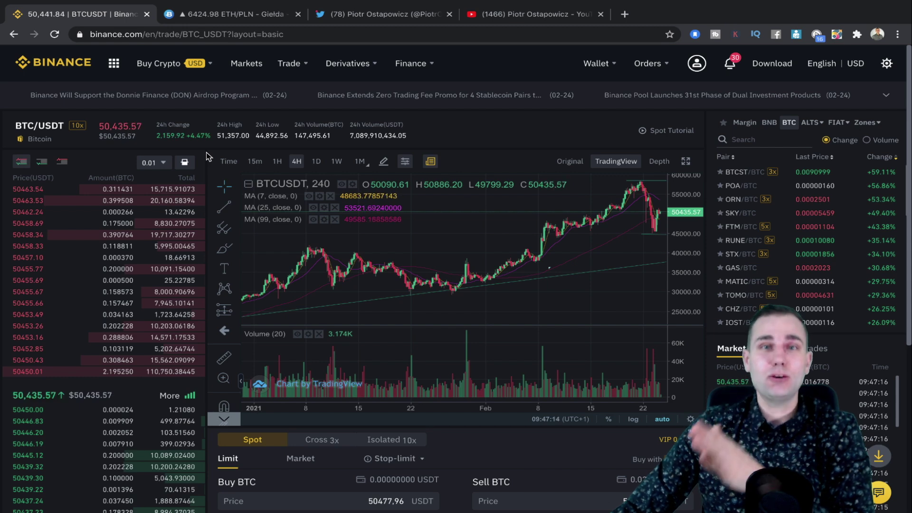
Open the Bitcoin deposit page from Binance's Fiat and Spot wallet.
{"action": "left_click", "coordinate": [224, 14]}
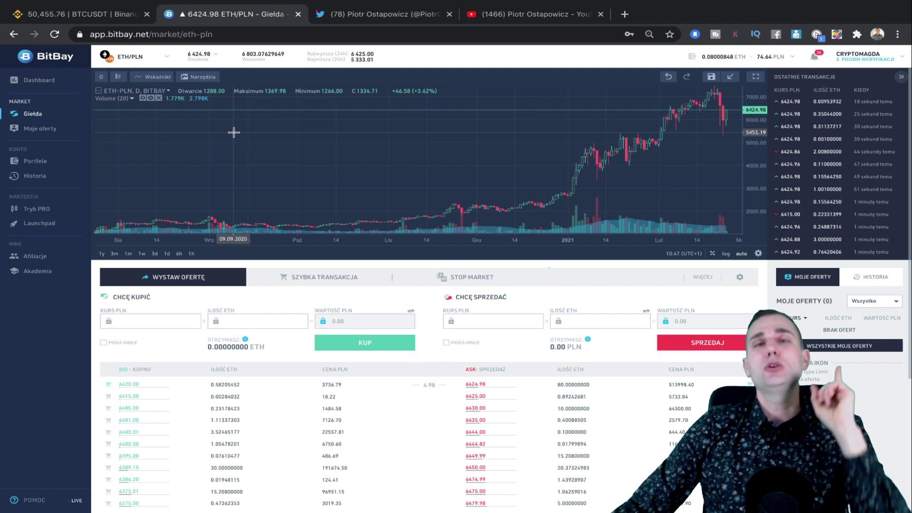
{"action": "key", "text": "ctrl+shift+Tab"}
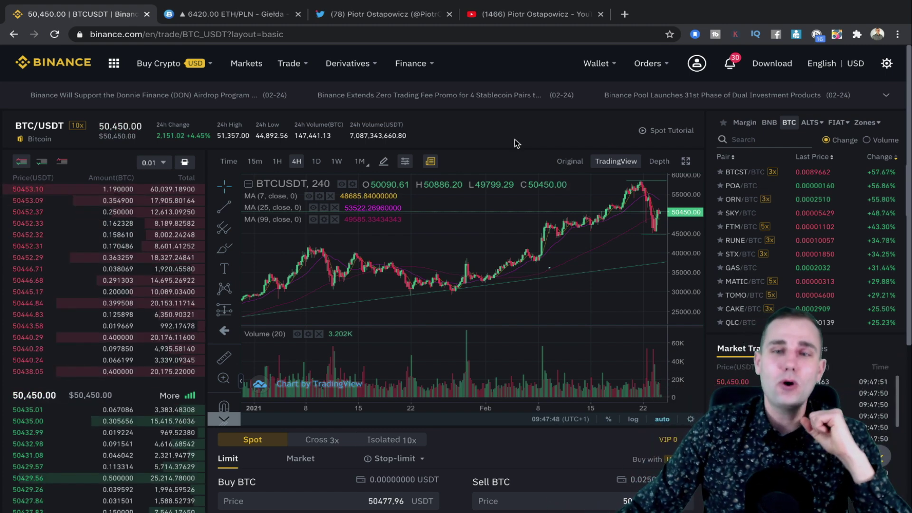
{"action": "mouse_move", "coordinate": [614, 65]}
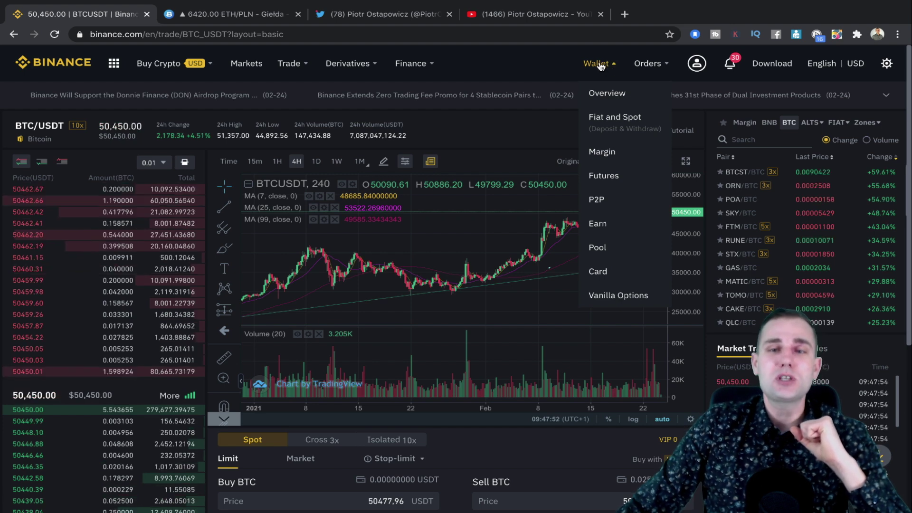
{"action": "left_click", "coordinate": [606, 118]}
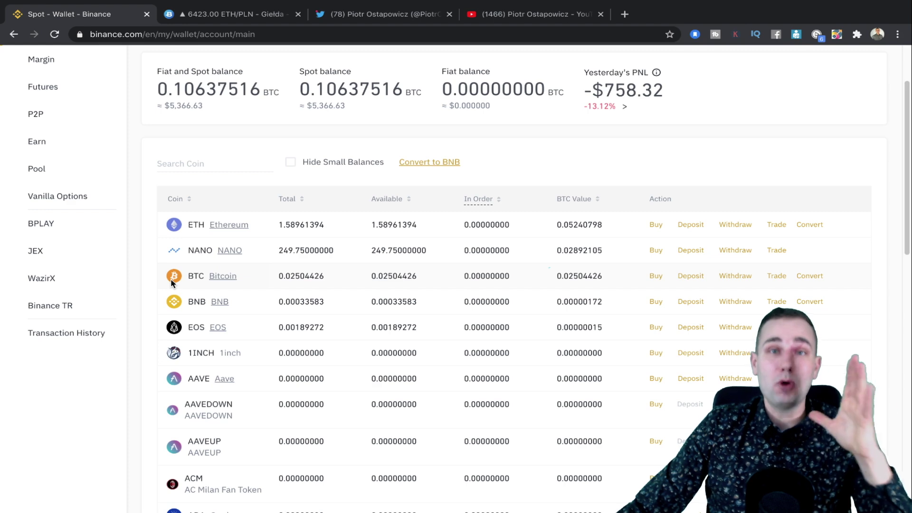
{"action": "left_click", "coordinate": [689, 277]}
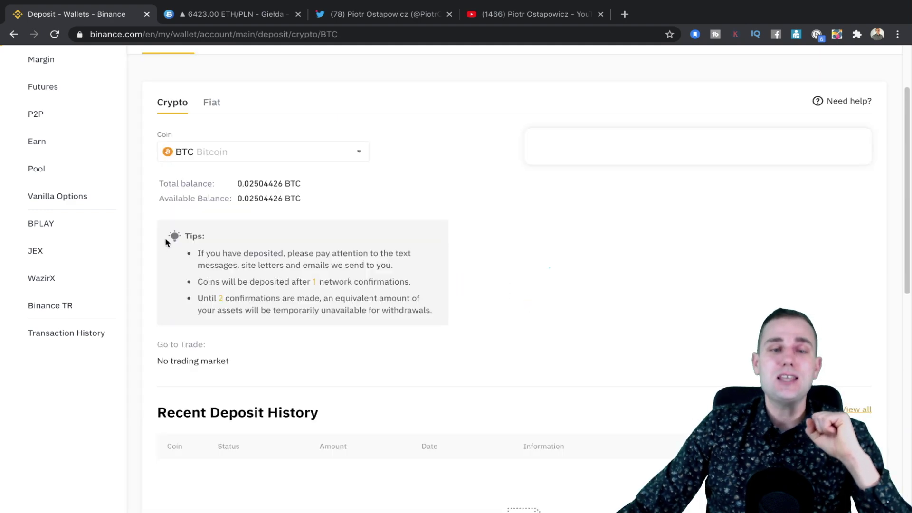
{"action": "scroll", "coordinate": [437, 213], "scroll_direction": "down", "scroll_amount": 1}
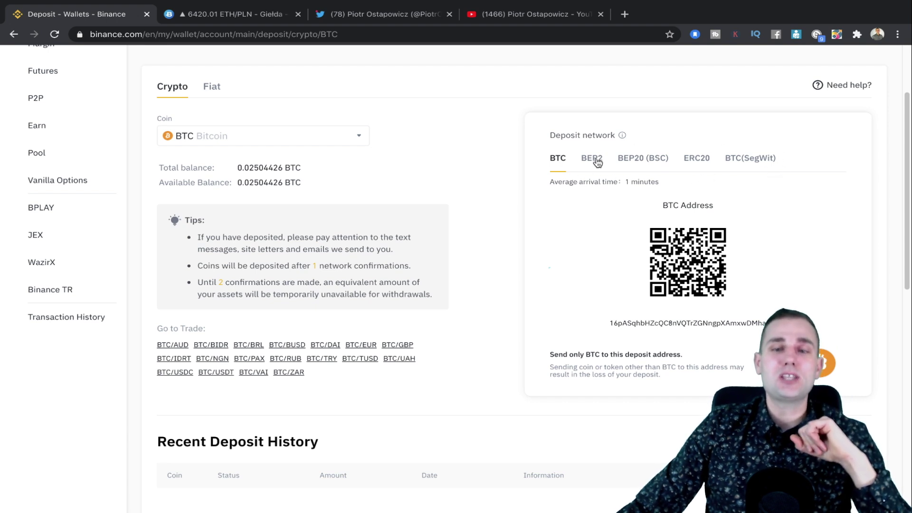
Copy the Bitcoin deposit address for the BTC network.
{"action": "double_click", "coordinate": [560, 162]}
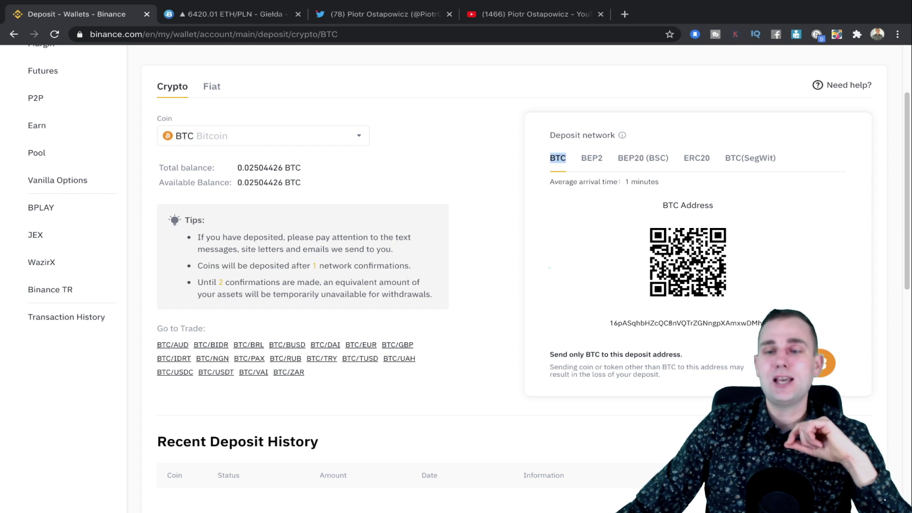
{"action": "left_click", "coordinate": [599, 327]}
{"action": "left_click_drag", "start_coordinate": [612, 323], "coordinate": [709, 324]}
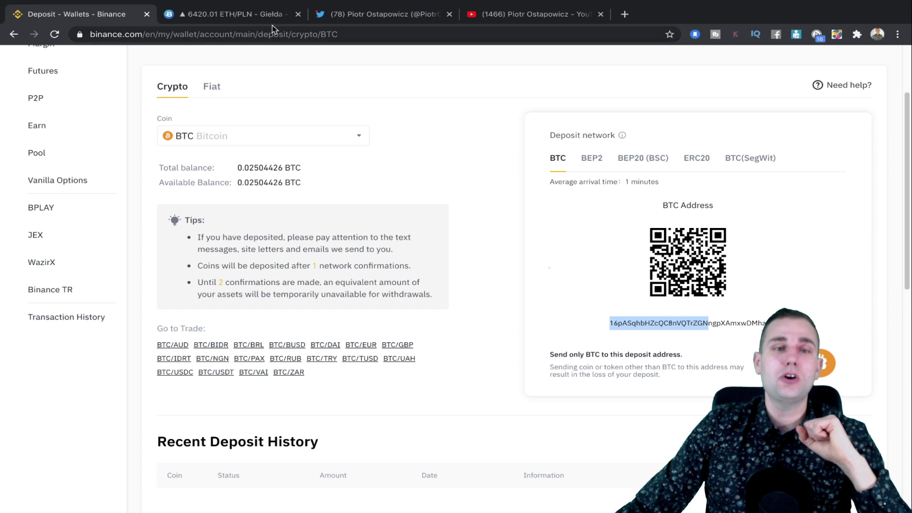
Switch to BitBay and open the withdrawal form of the BTC wallet.
{"action": "left_click", "coordinate": [173, 18]}
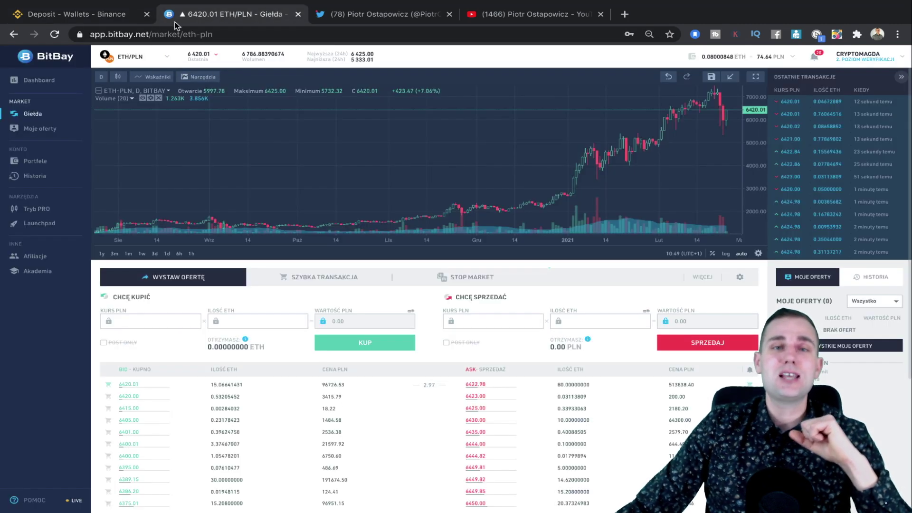
{"action": "left_click", "coordinate": [33, 161]}
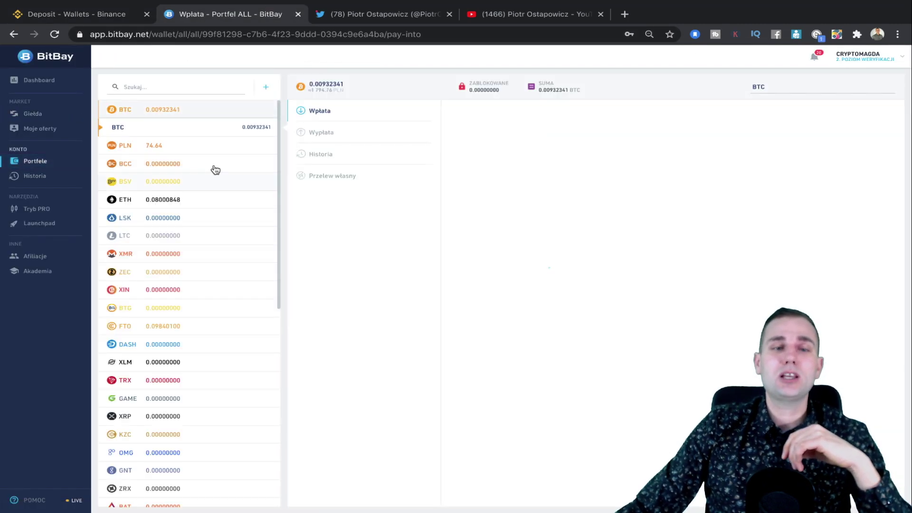
{"action": "left_click", "coordinate": [157, 113]}
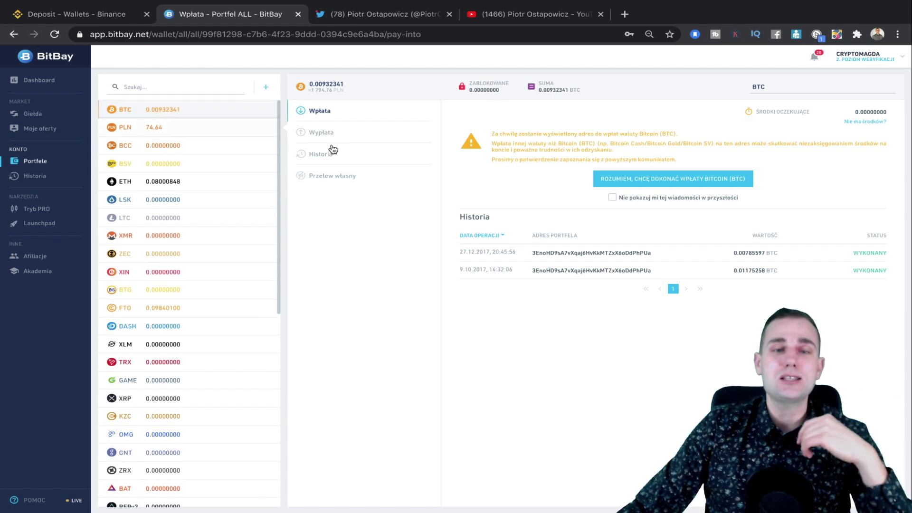
{"action": "left_click", "coordinate": [320, 133]}
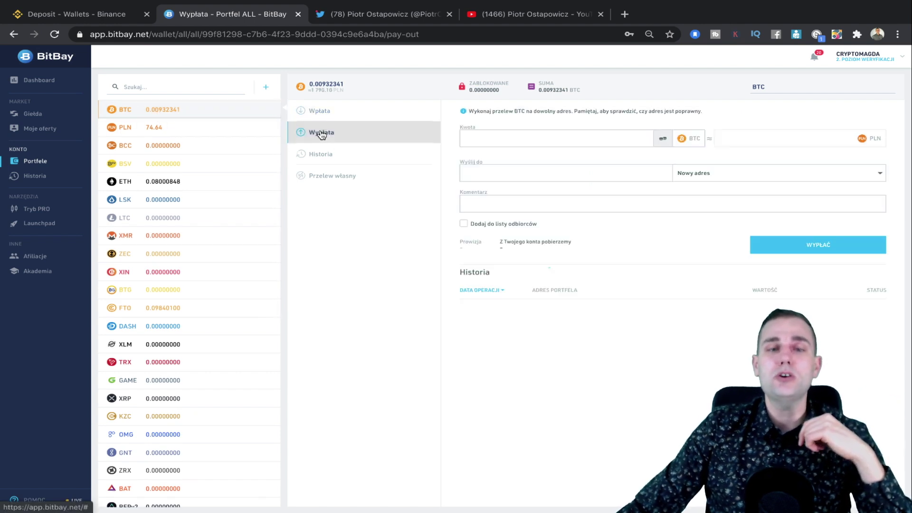
Fill in the maximum withdrawal amount of 0.00882341 BTC and paste the copied Binance deposit address as the recipient.
{"action": "left_click", "coordinate": [567, 138]}
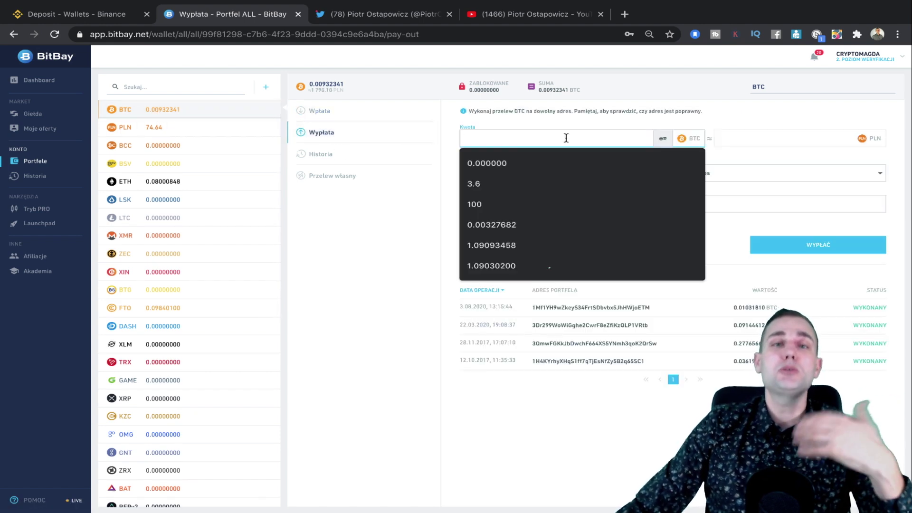
{"action": "left_click", "coordinate": [663, 139]}
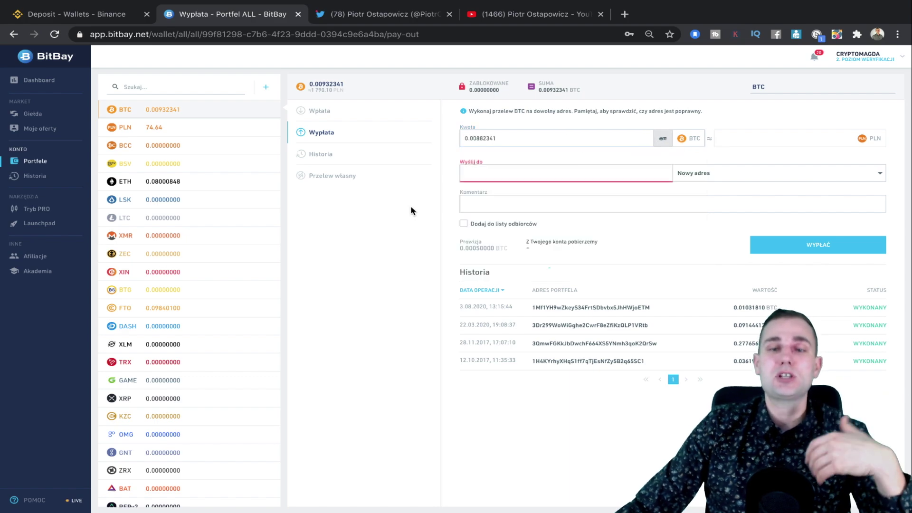
{"action": "left_click", "coordinate": [496, 174]}
{"action": "key", "text": "ctrl+v"}
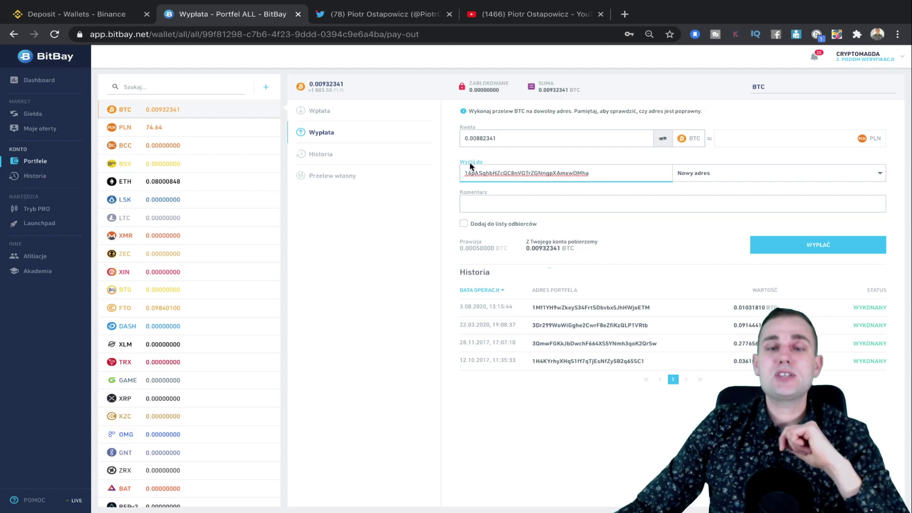
Compare the recipient address in the BitBay withdrawal form with the BTC deposit address shown in Binance.
{"action": "left_click_drag", "start_coordinate": [599, 176], "coordinate": [459, 177]}
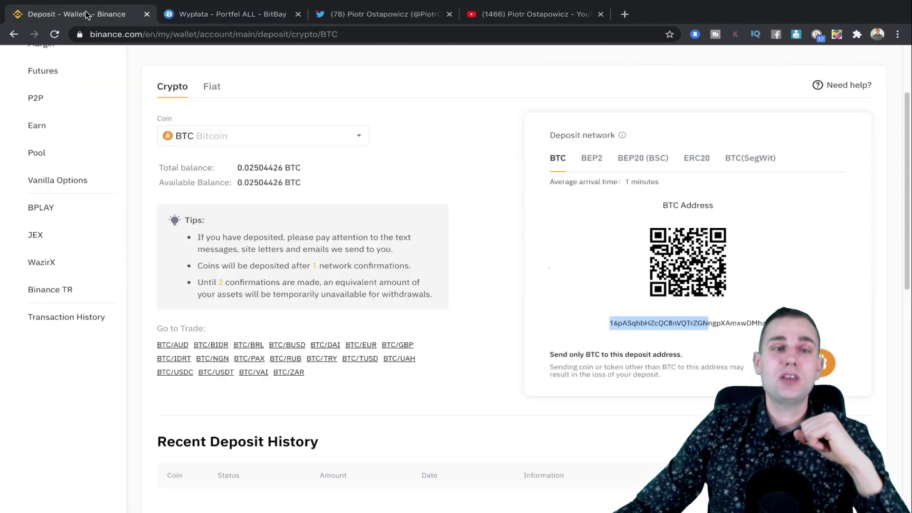
{"action": "left_click", "coordinate": [89, 14]}
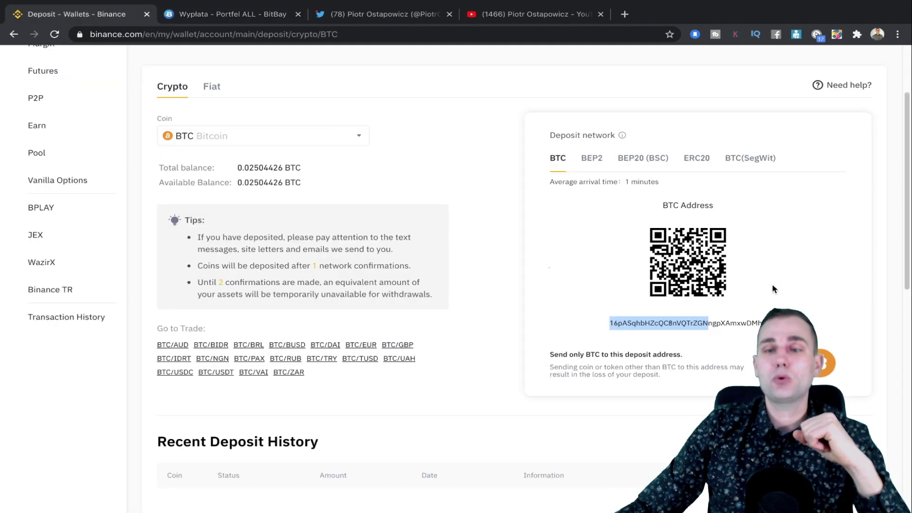
{"action": "left_click", "coordinate": [246, 17]}
{"action": "left_click", "coordinate": [473, 177]}
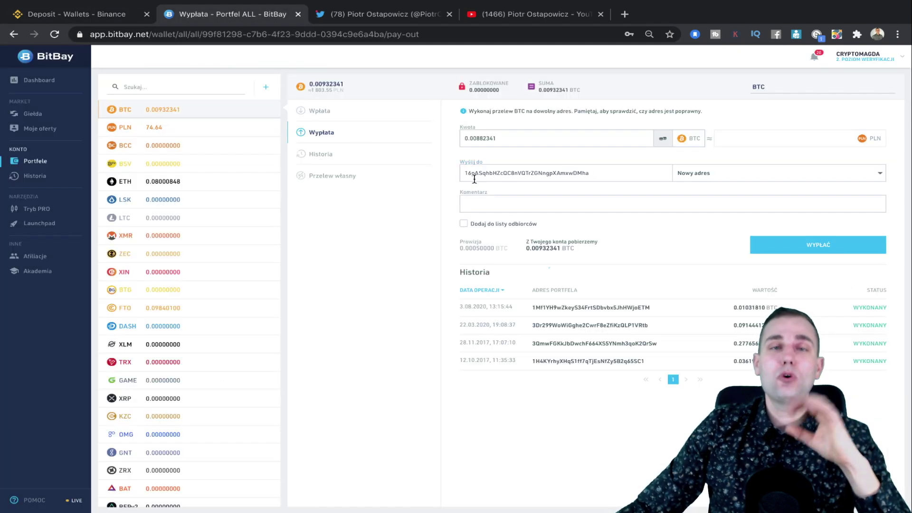
{"action": "left_click_drag", "start_coordinate": [465, 175], "coordinate": [591, 175]}
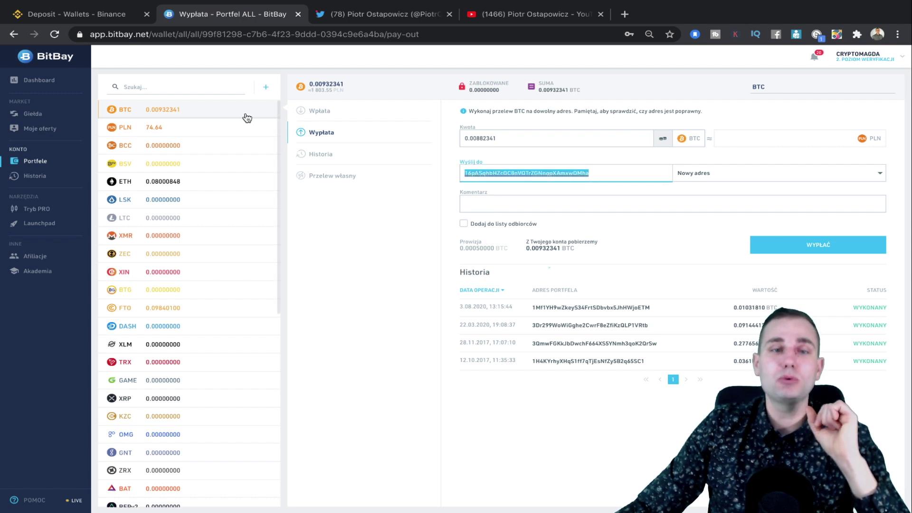
{"action": "left_click", "coordinate": [56, 18]}
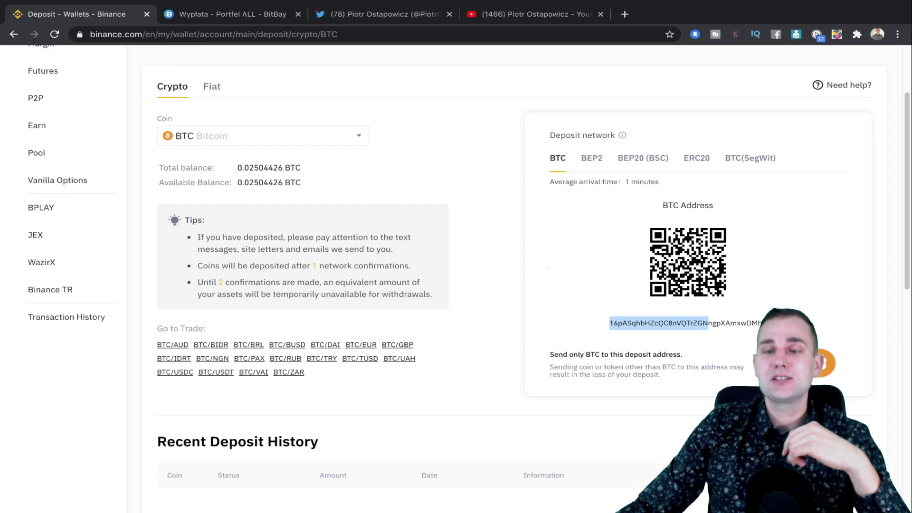
{"action": "left_click_drag", "start_coordinate": [767, 324], "coordinate": [608, 325]}
{"action": "left_click", "coordinate": [608, 325]}
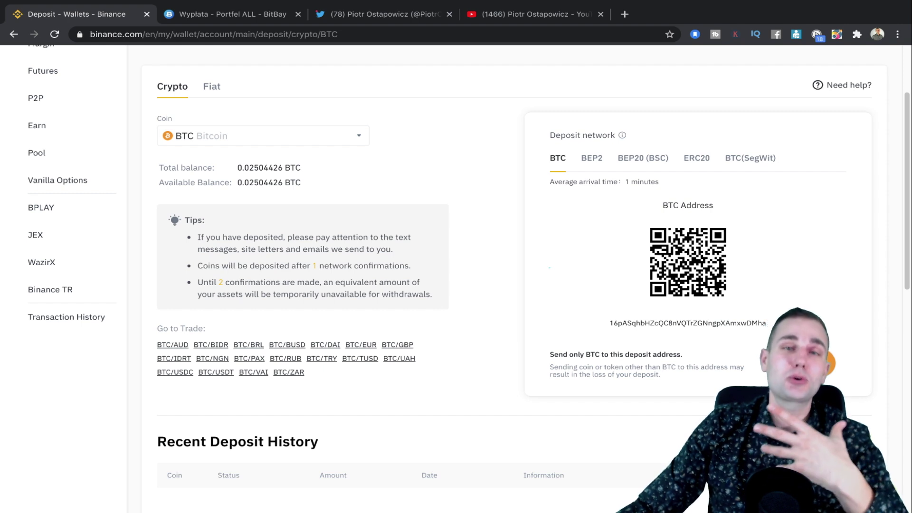
Review the fee and total deduction in BitBay's BTC withdrawal form and submit the withdrawal for authorization.
{"action": "left_click", "coordinate": [246, 17]}
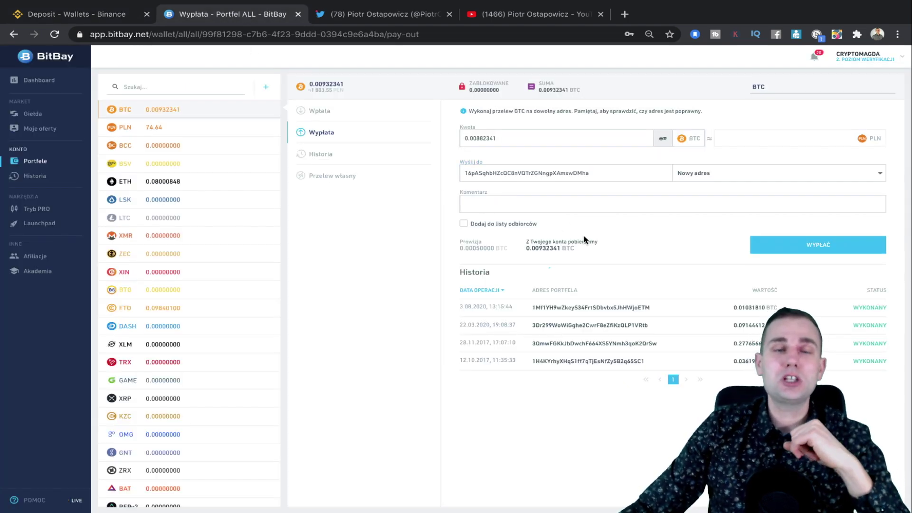
{"action": "left_click_drag", "start_coordinate": [475, 247], "coordinate": [453, 249]}
{"action": "left_click", "coordinate": [478, 250]}
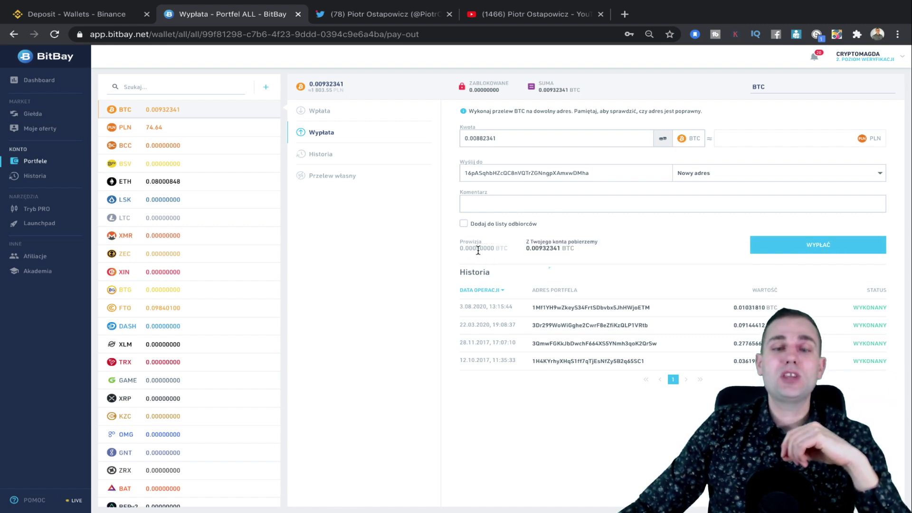
{"action": "left_click_drag", "start_coordinate": [535, 248], "coordinate": [567, 249]}
{"action": "left_click", "coordinate": [650, 249]}
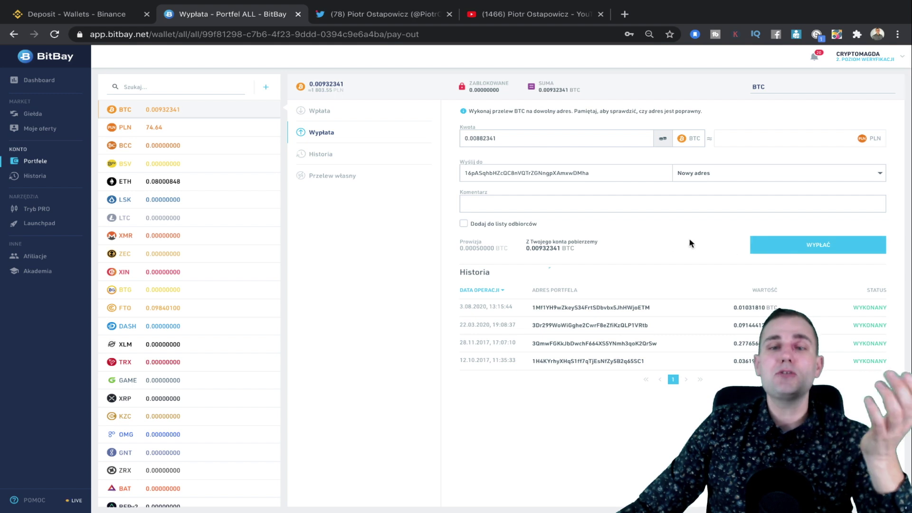
{"action": "left_click", "coordinate": [836, 247]}
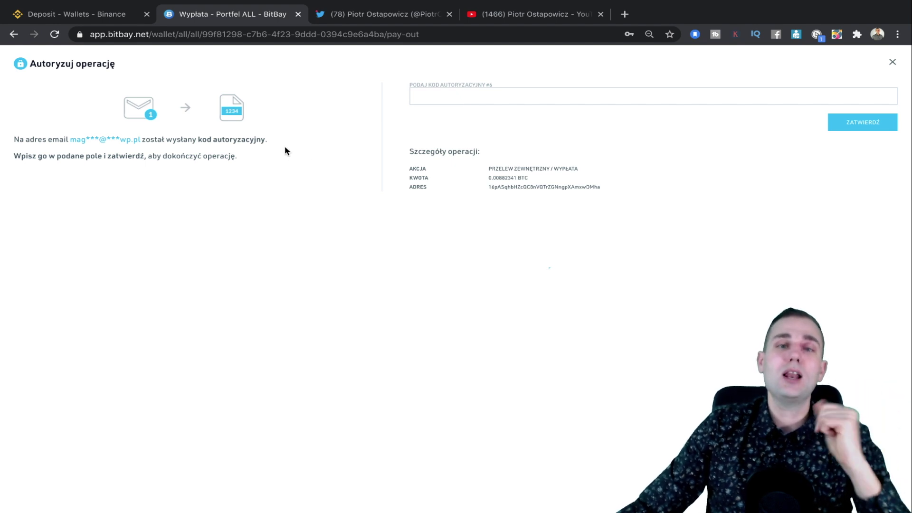
Switch to Binance and return from the BTC deposit page to the Fiat and Spot wallet.
{"action": "key", "text": "ctrl+shift+Tab"}
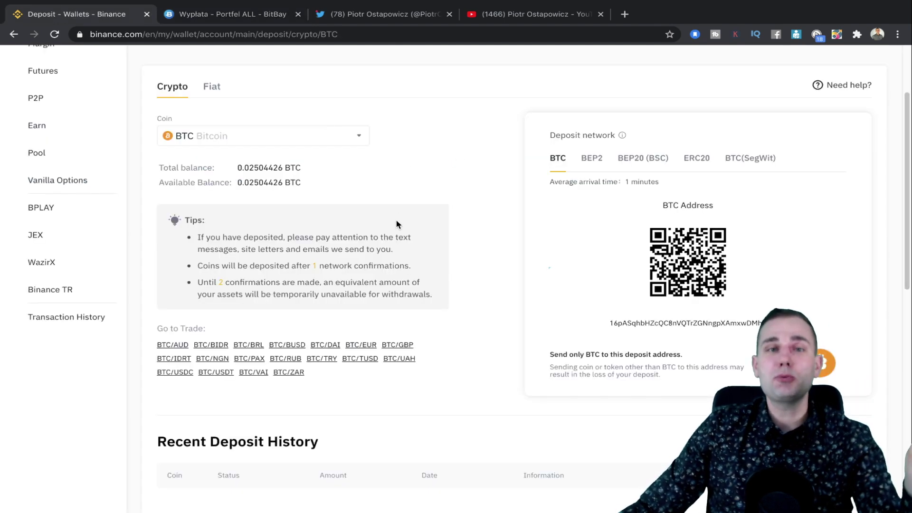
{"action": "scroll", "coordinate": [399, 226], "scroll_direction": "up", "scroll_amount": 2}
{"action": "scroll", "coordinate": [414, 229], "scroll_direction": "up", "scroll_amount": 1}
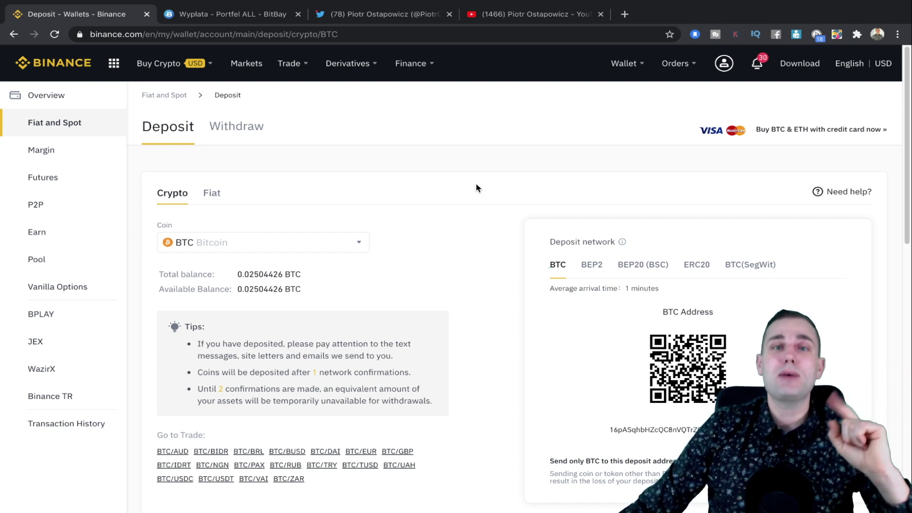
{"action": "key", "text": "alt+Left"}
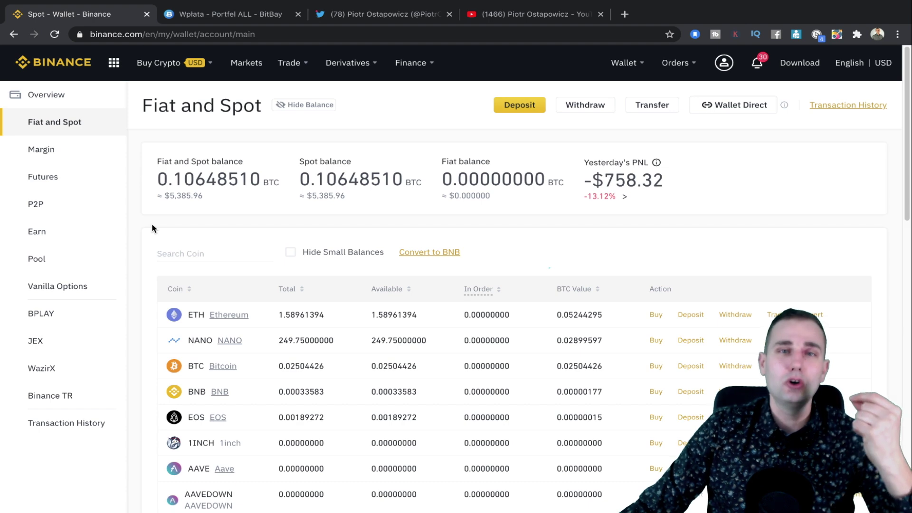
Search the wallet for "xrp" and open the Ripple deposit page down to its address and tag.
{"action": "left_click", "coordinate": [199, 253]}
{"action": "type", "text": "xrp"}
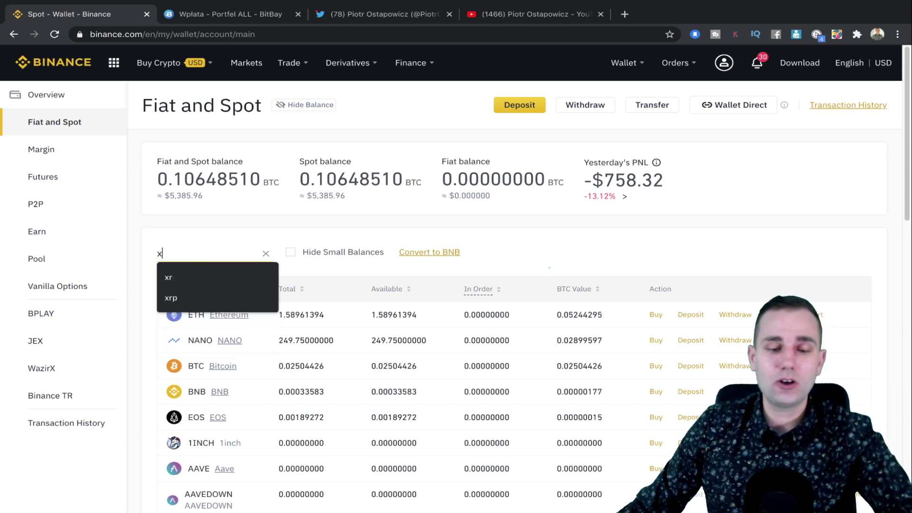
{"action": "left_click", "coordinate": [142, 230]}
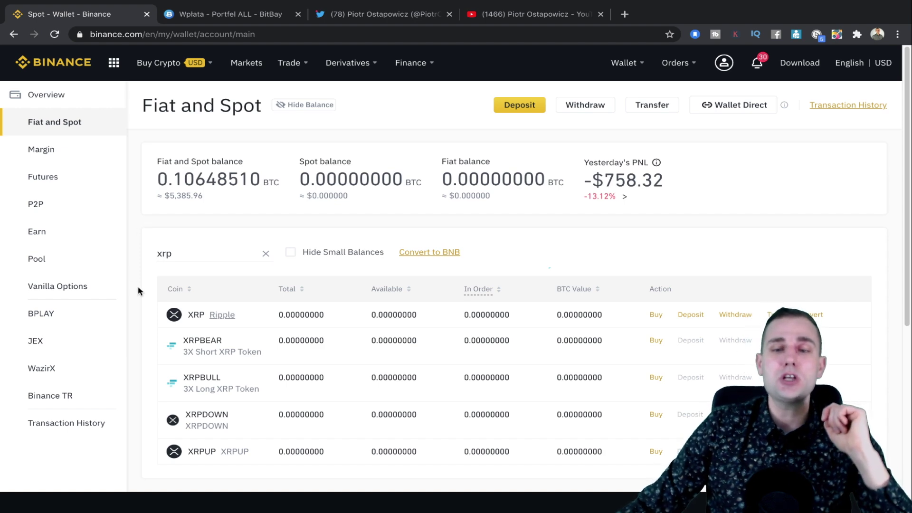
{"action": "scroll", "coordinate": [145, 281], "scroll_direction": "down", "scroll_amount": 1}
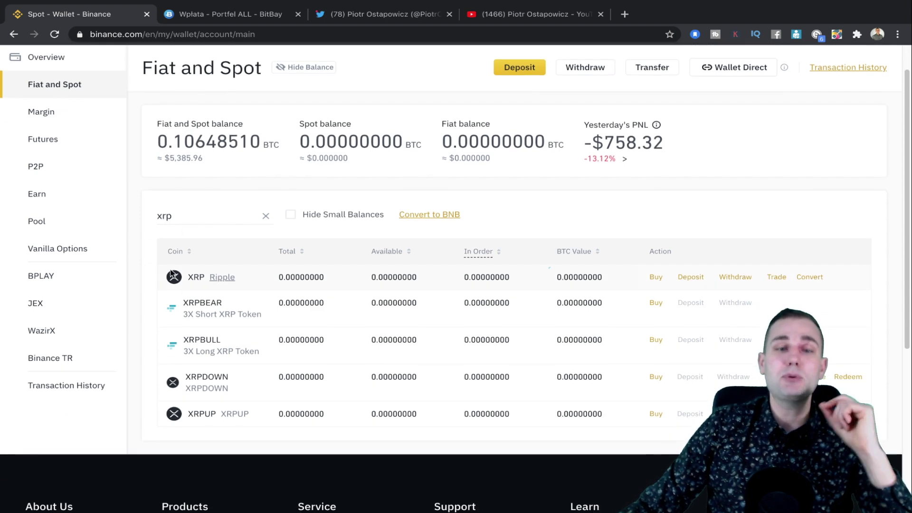
{"action": "left_click", "coordinate": [691, 277]}
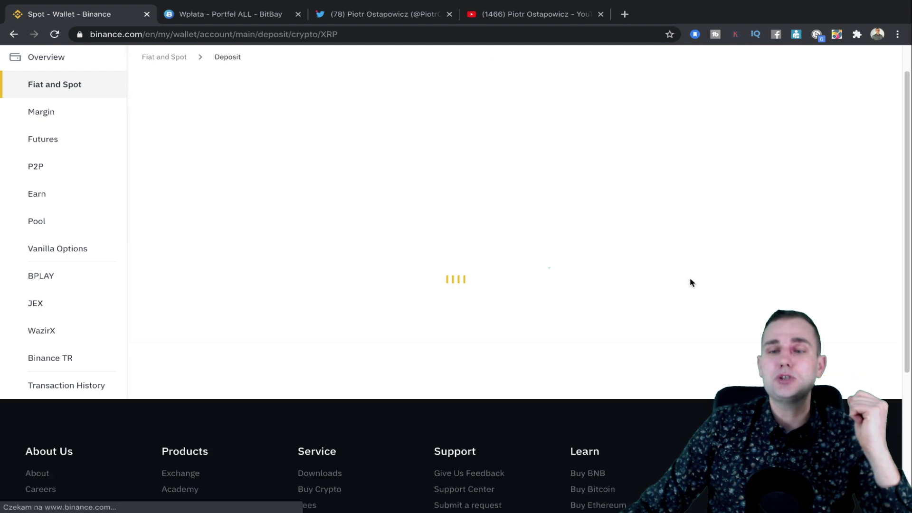
{"action": "scroll", "coordinate": [643, 135], "scroll_direction": "down", "scroll_amount": 3}
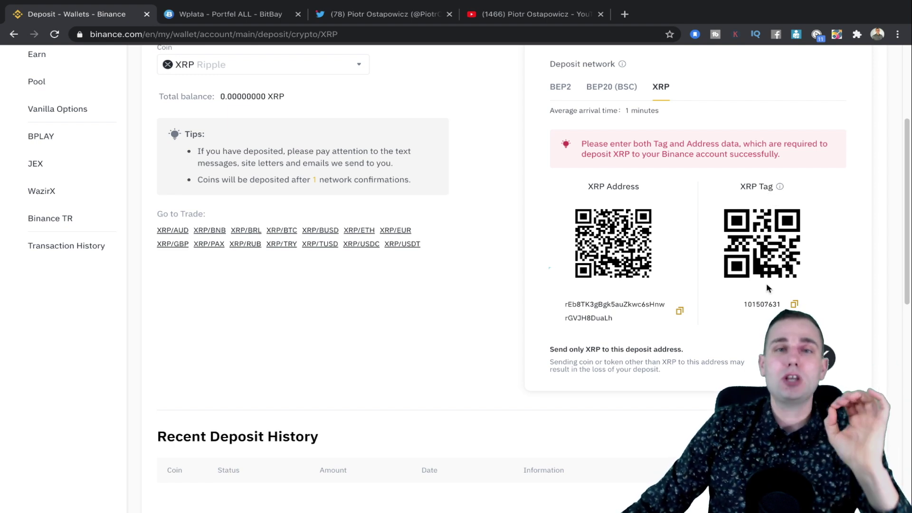
Switch to BitBay, open the XRP withdrawal form and accept the notice about the recipient's tag.
{"action": "left_click", "coordinate": [180, 14]}
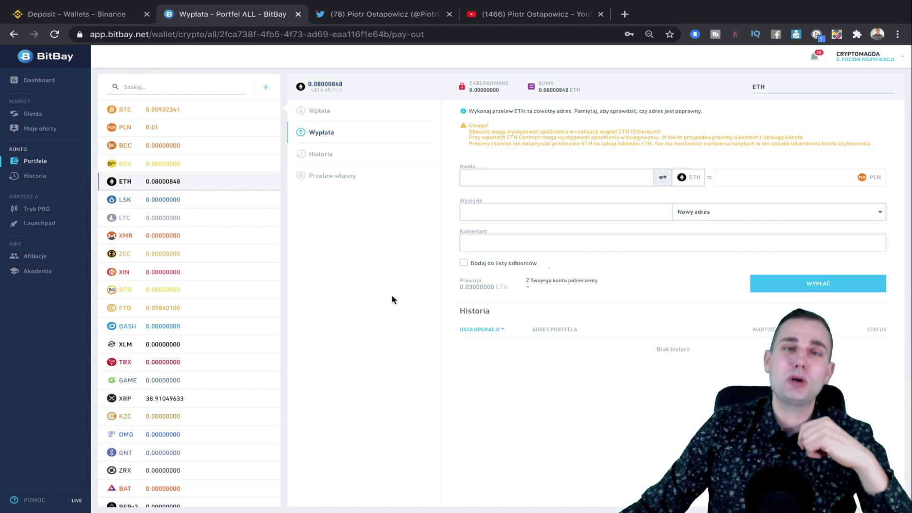
{"action": "scroll", "coordinate": [260, 339], "scroll_direction": "down", "scroll_amount": 3}
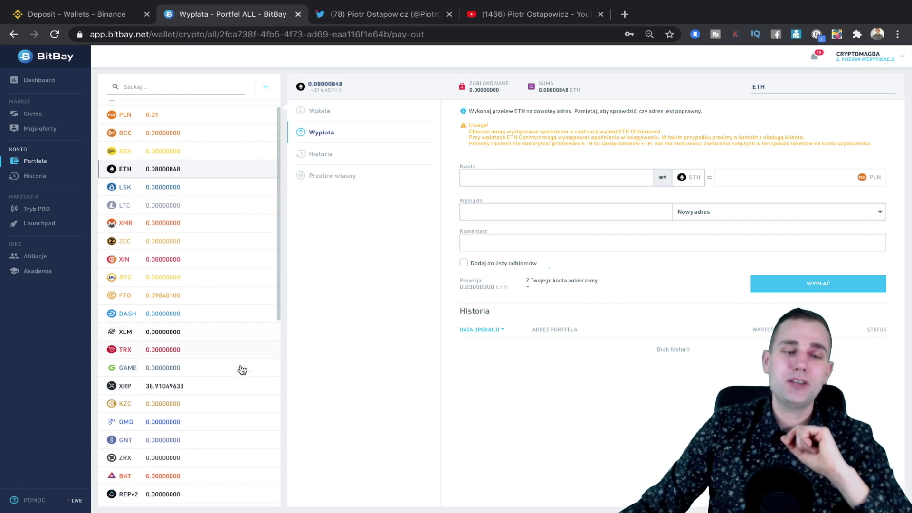
{"action": "left_click", "coordinate": [138, 281]}
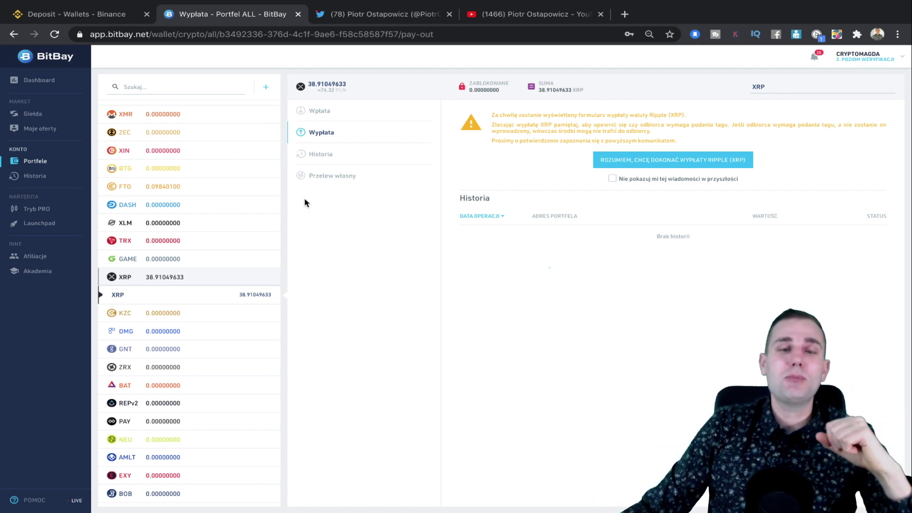
{"action": "left_click", "coordinate": [668, 165]}
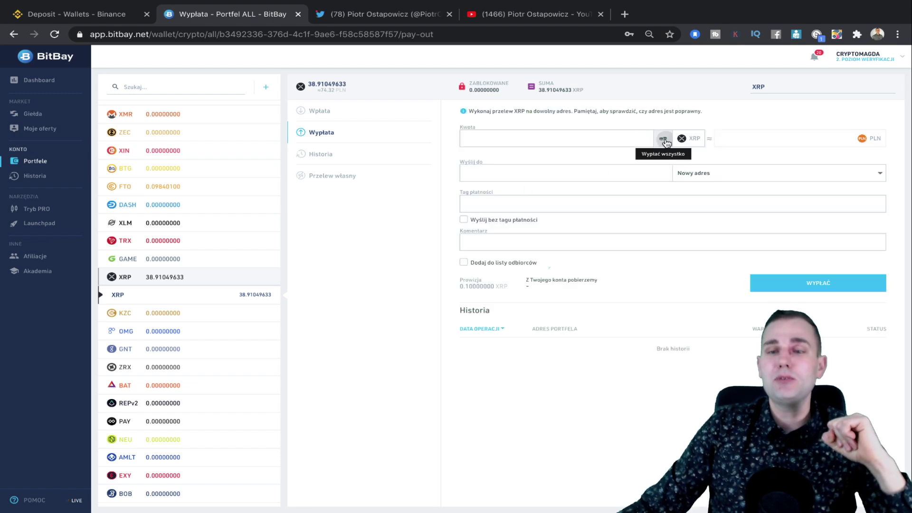
Set the withdrawal amount to all available XRP and copy Binance's XRP deposit address into BitBay's recipient address field.
{"action": "left_click", "coordinate": [664, 140]}
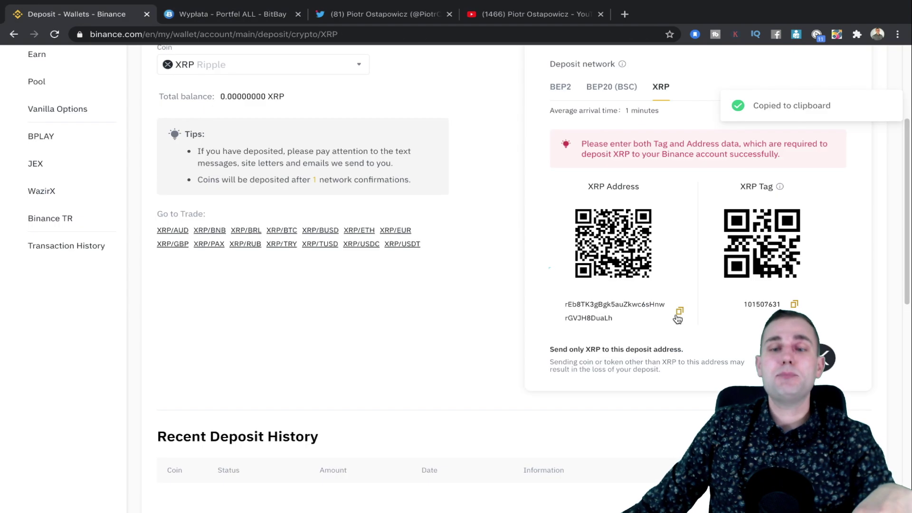
{"action": "left_click", "coordinate": [679, 313]}
{"action": "left_click", "coordinate": [206, 16]}
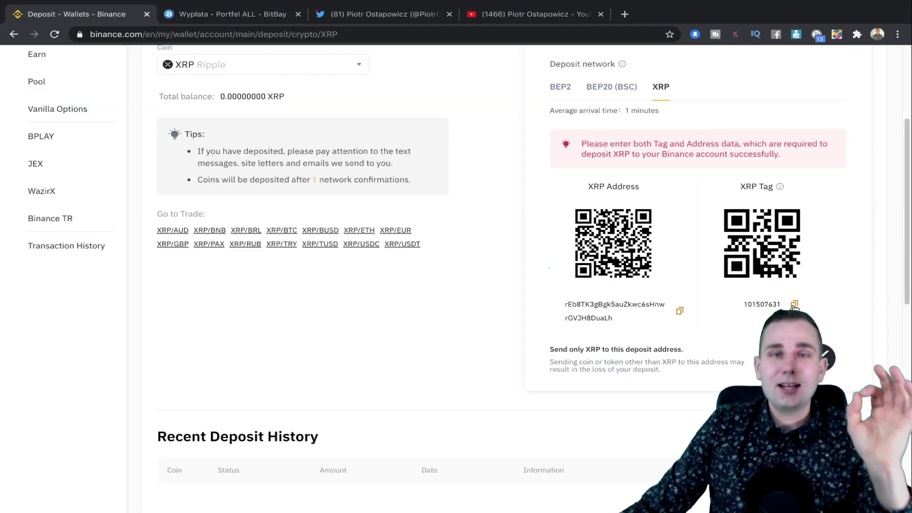
Copy the XRP tag from Binance into BitBay's payment tag field and submit the XRP withdrawal.
{"action": "left_click", "coordinate": [795, 305]}
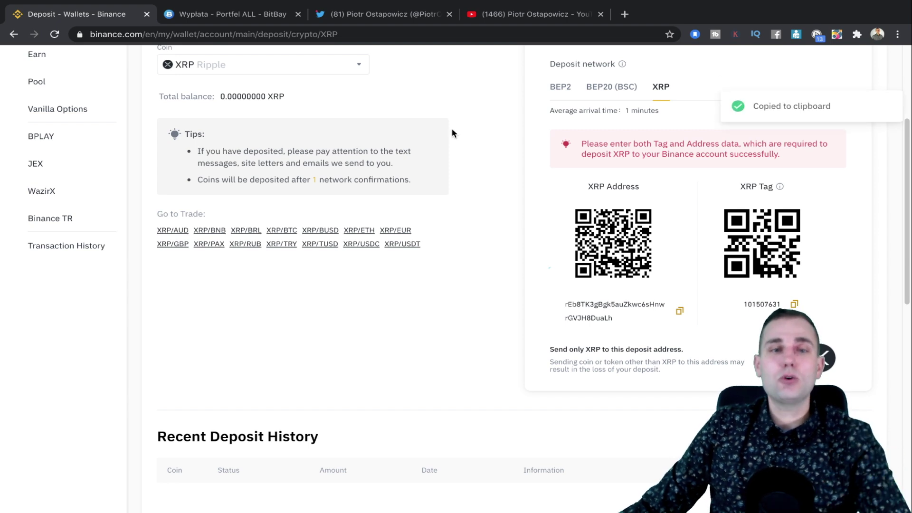
{"action": "left_click", "coordinate": [207, 15]}
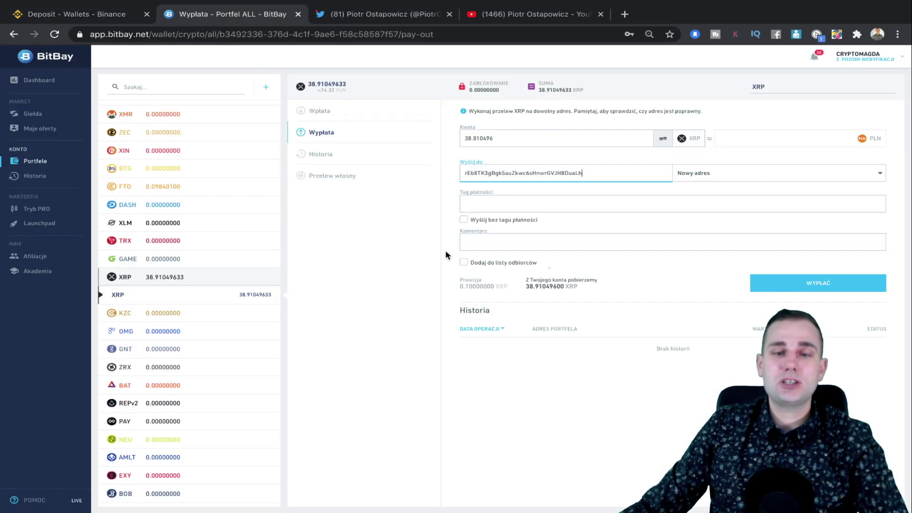
{"action": "left_click", "coordinate": [487, 204]}
{"action": "key", "text": "ctrl+v"}
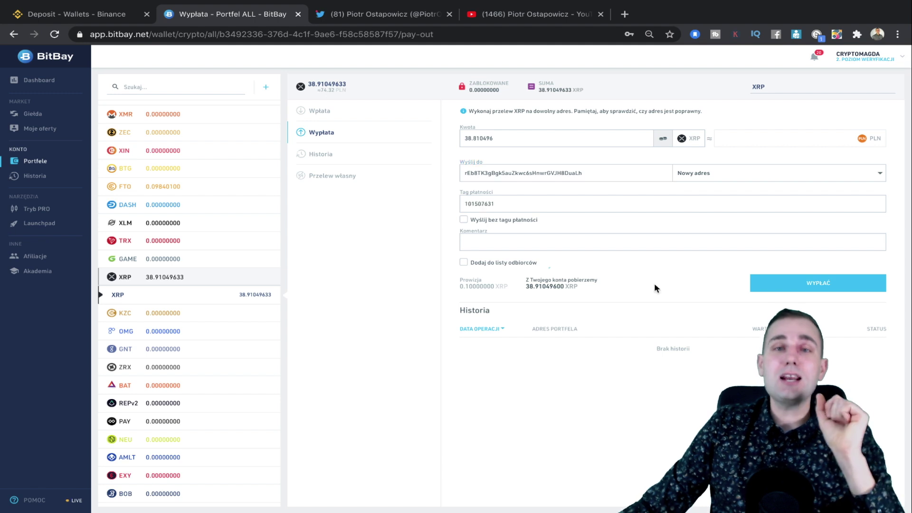
{"action": "left_click", "coordinate": [809, 284]}
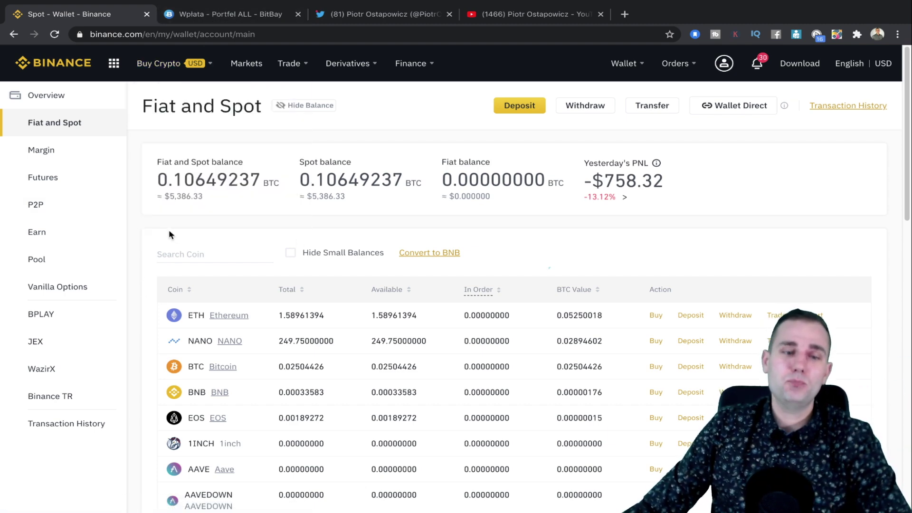
Open the withdrawal page for ETH from Binance's Fiat and Spot wallet.
{"action": "scroll", "coordinate": [161, 230], "scroll_direction": "down", "scroll_amount": 1}
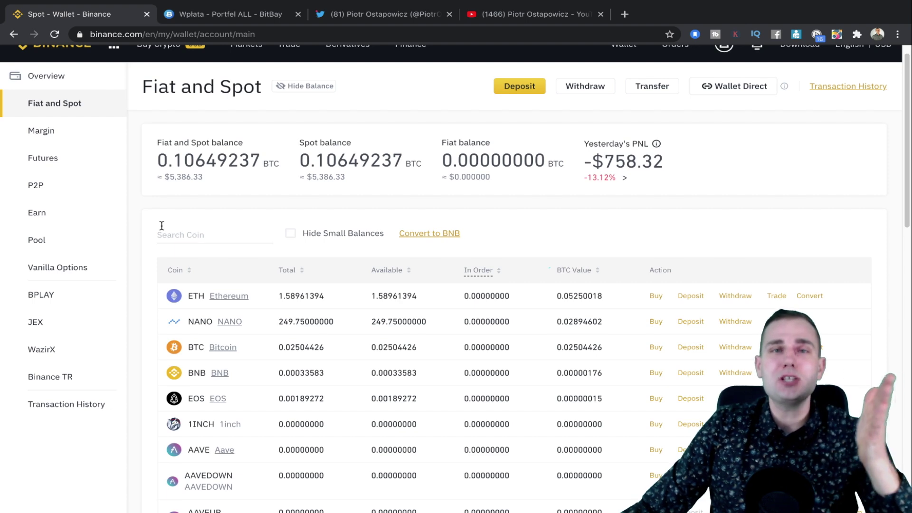
{"action": "scroll", "coordinate": [162, 227], "scroll_direction": "down", "scroll_amount": 1}
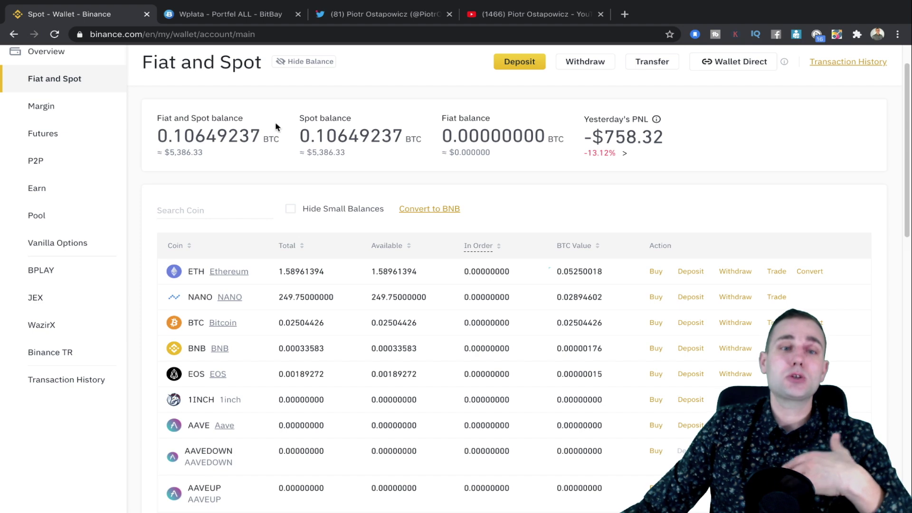
{"action": "scroll", "coordinate": [225, 152], "scroll_direction": "down", "scroll_amount": 2}
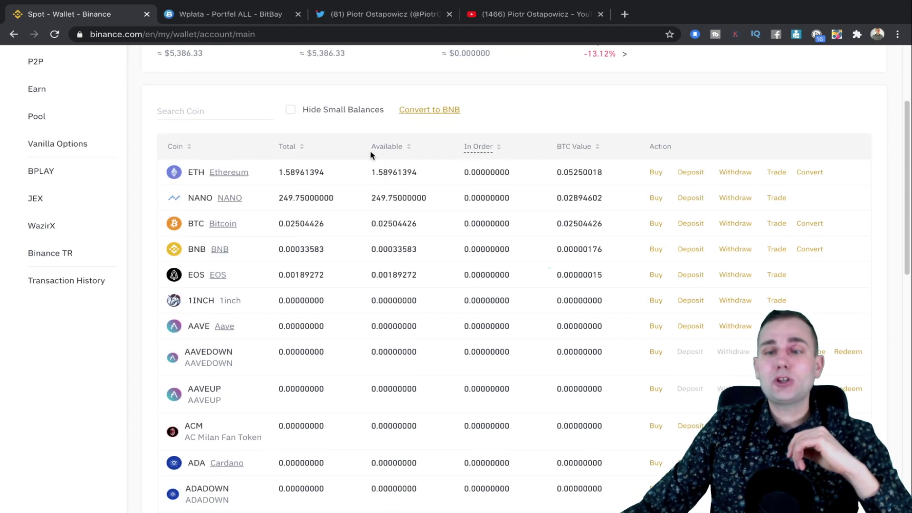
{"action": "left_click", "coordinate": [741, 177]}
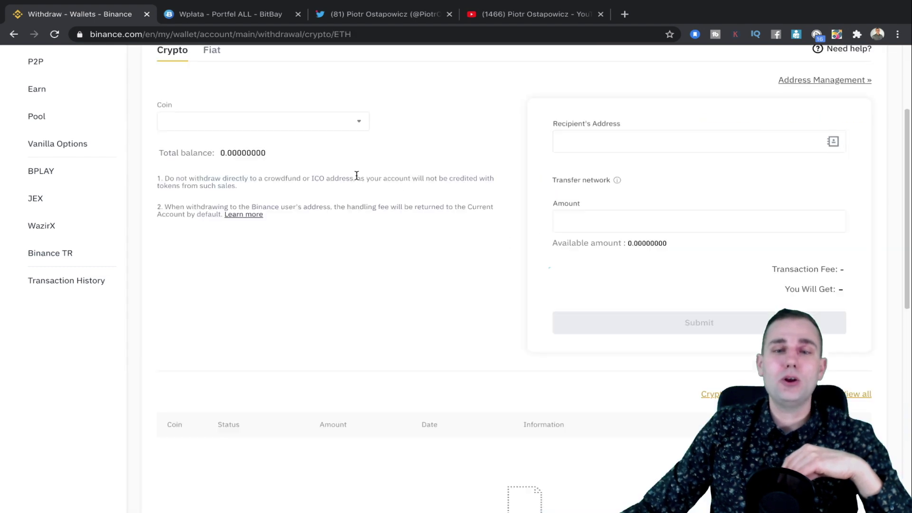
Switch to BitBay, display the ETH deposit address after accepting the notice, and copy that address.
{"action": "left_click", "coordinate": [224, 13]}
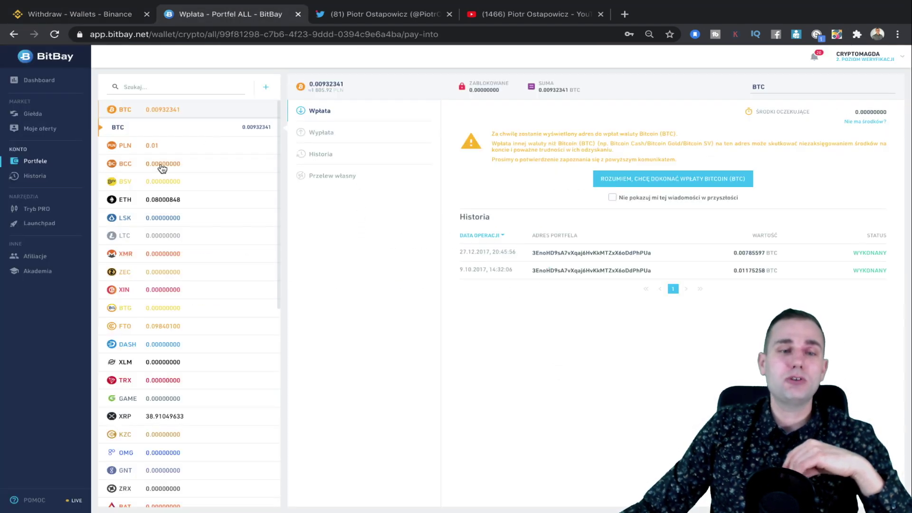
{"action": "left_click", "coordinate": [144, 200]}
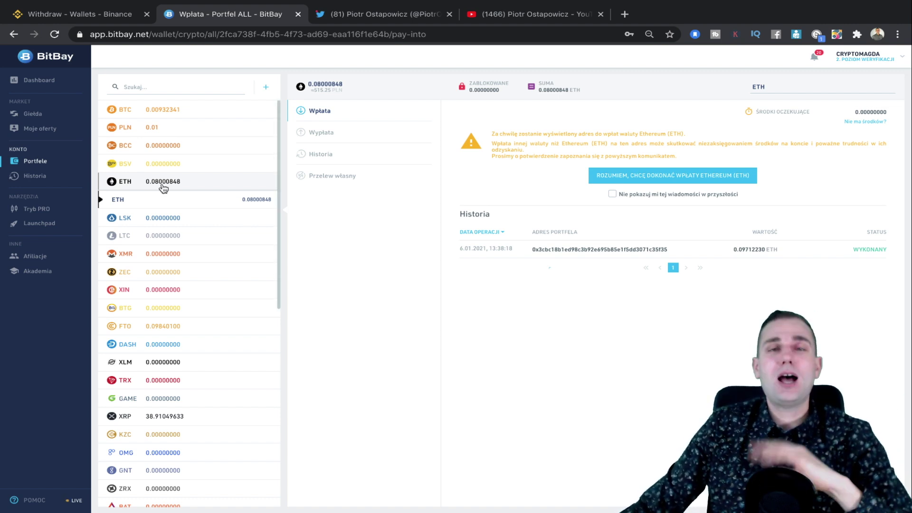
{"action": "left_click", "coordinate": [136, 189]}
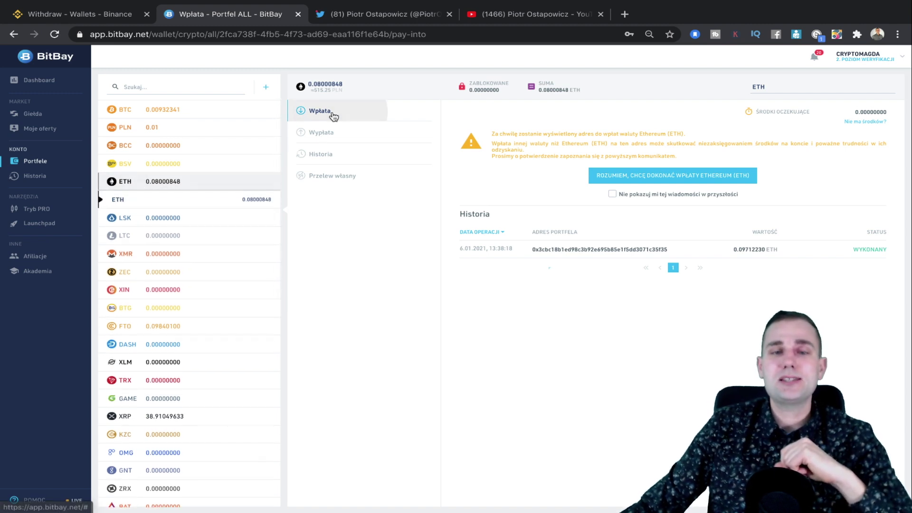
{"action": "left_click", "coordinate": [719, 179]}
{"action": "left_click_drag", "start_coordinate": [536, 141], "coordinate": [692, 153]}
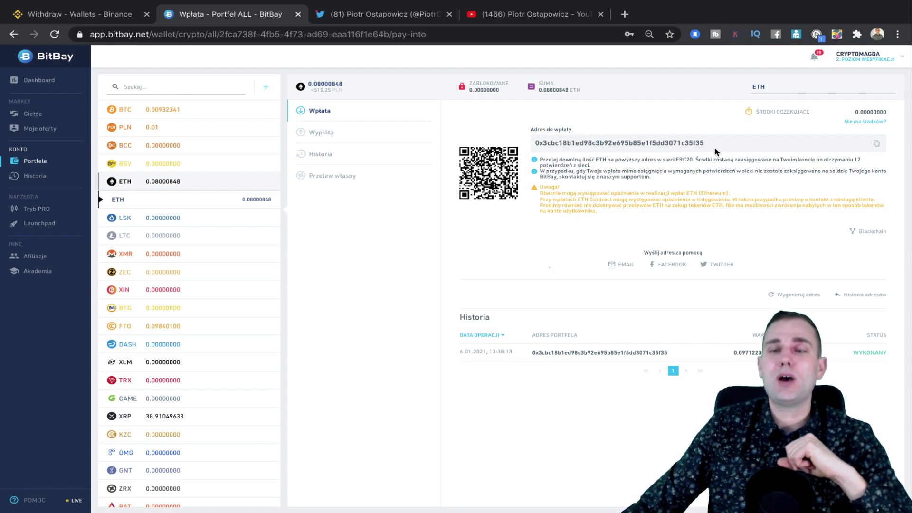
{"action": "left_click", "coordinate": [877, 143]}
Return to Binance and paste the copied BitBay address as the recipient's ETH address.
{"action": "left_click", "coordinate": [69, 14]}
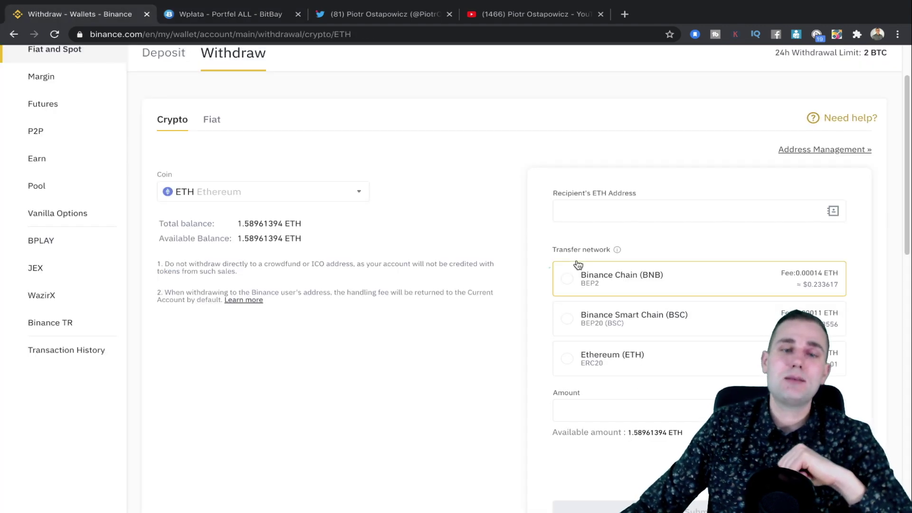
{"action": "scroll", "coordinate": [449, 227], "scroll_direction": "down", "scroll_amount": 1}
{"action": "scroll", "coordinate": [450, 229], "scroll_direction": "down", "scroll_amount": 1}
{"action": "left_click", "coordinate": [576, 144]}
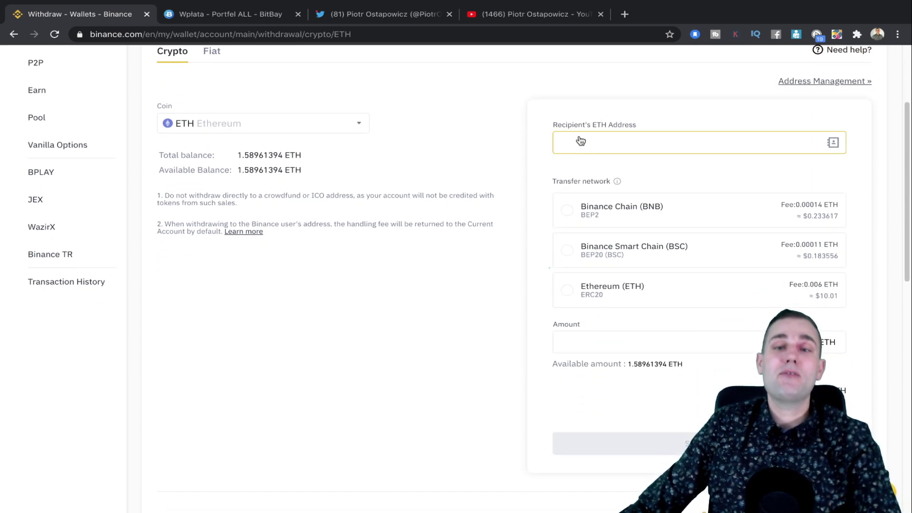
{"action": "key", "text": "ctrl+v"}
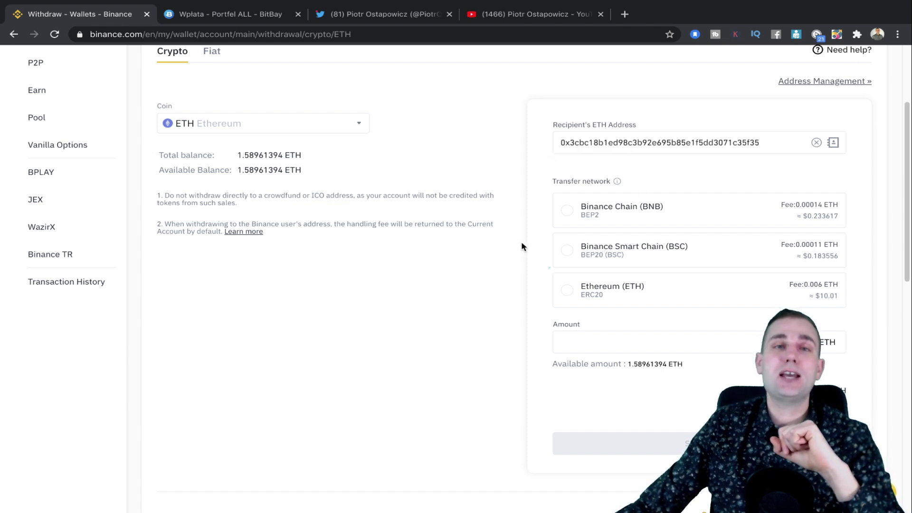
Select Ethereum (ERC20) as the transfer network and fill in the maximum available ETH amount.
{"action": "left_click", "coordinate": [569, 293]}
{"action": "scroll", "coordinate": [537, 271], "scroll_direction": "down", "scroll_amount": 1}
{"action": "left_click", "coordinate": [559, 304]}
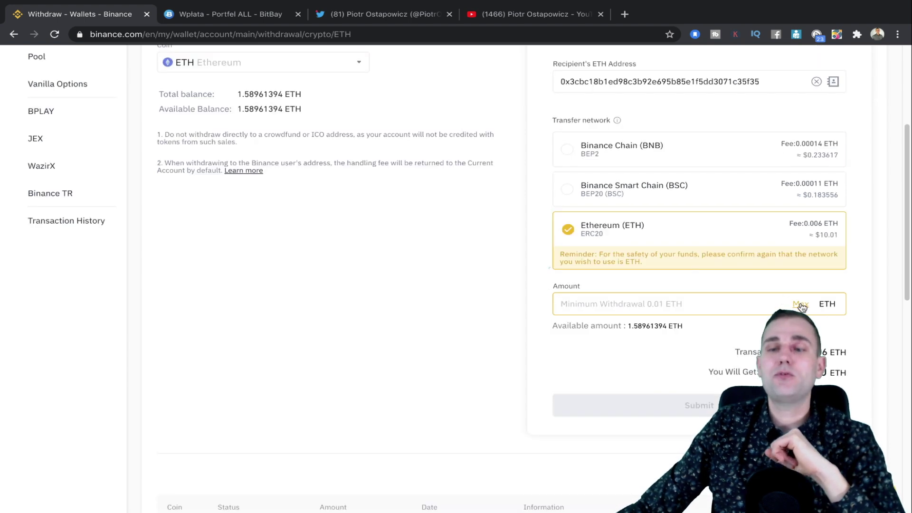
{"action": "key", "text": "ctrl+v"}
{"action": "scroll", "coordinate": [511, 311], "scroll_direction": "down", "scroll_amount": 1}
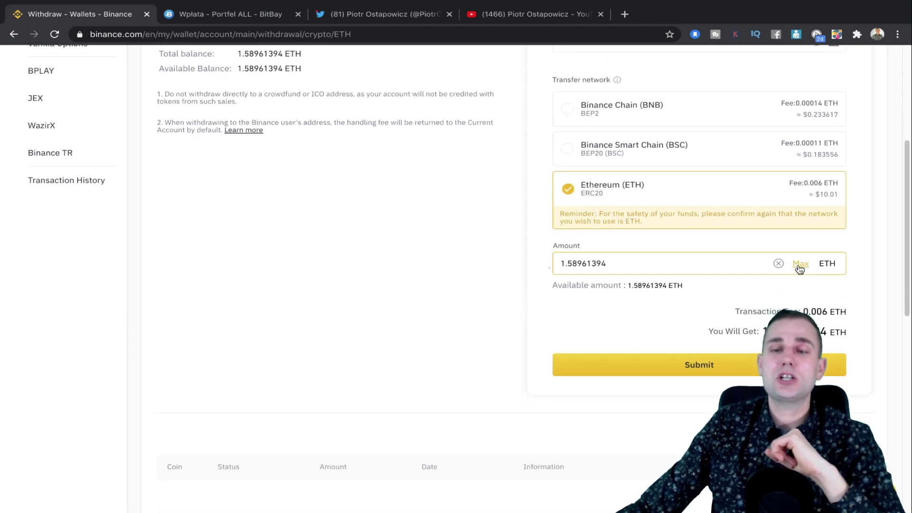
Set the ETH withdrawal amount to 0.1.
{"action": "left_click_drag", "start_coordinate": [615, 264], "coordinate": [548, 271]}
{"action": "type", "text": "0.1"}
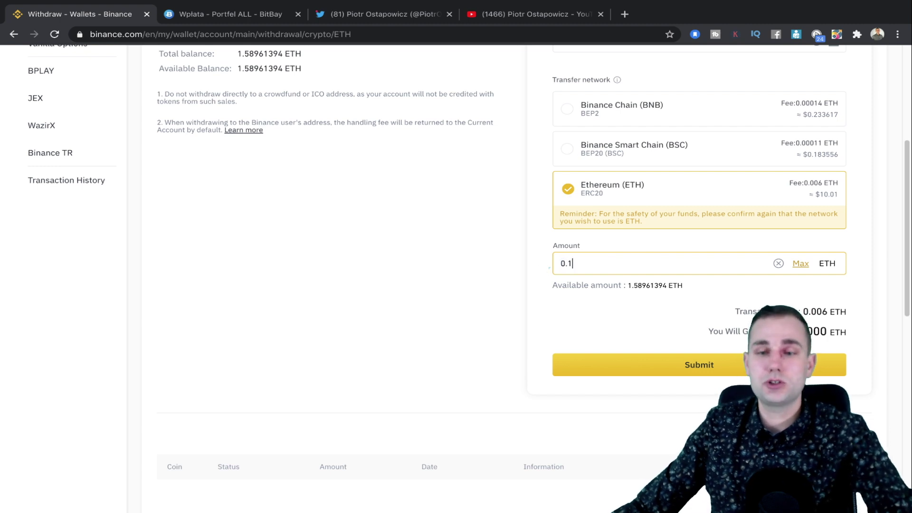
{"action": "left_click", "coordinate": [558, 304]}
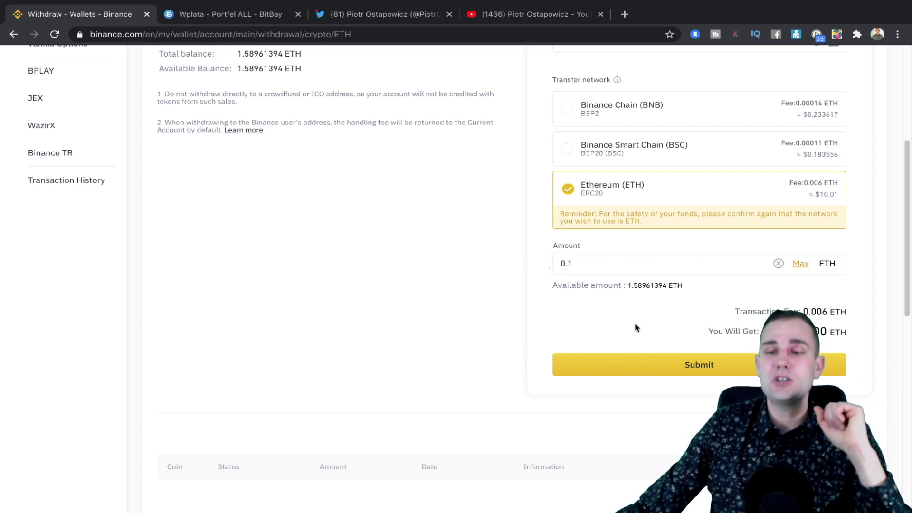